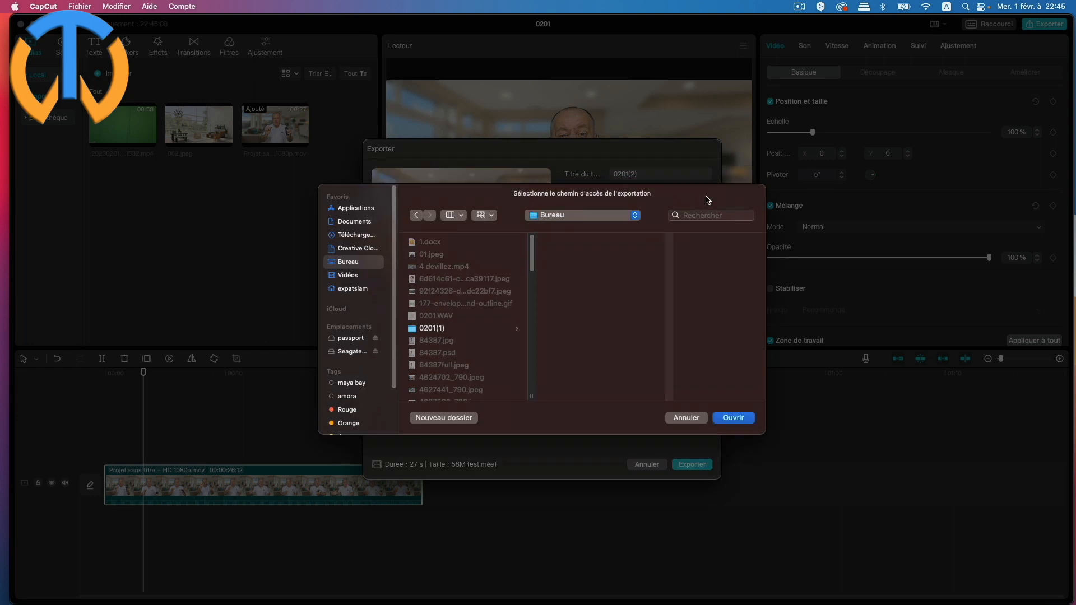
Step: Set the export destination to the folder rushes 2 inside toptutoweb on the passport drive
left_click(360, 339)
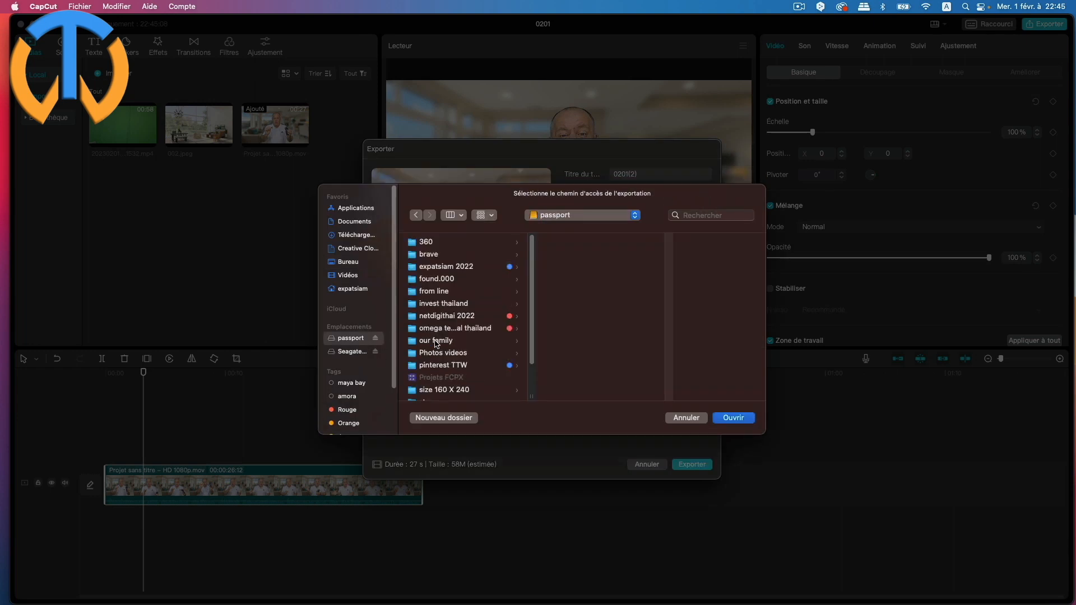
scroll(437, 344, "down", 3)
left_click(440, 376)
scroll(608, 334, "down", 5)
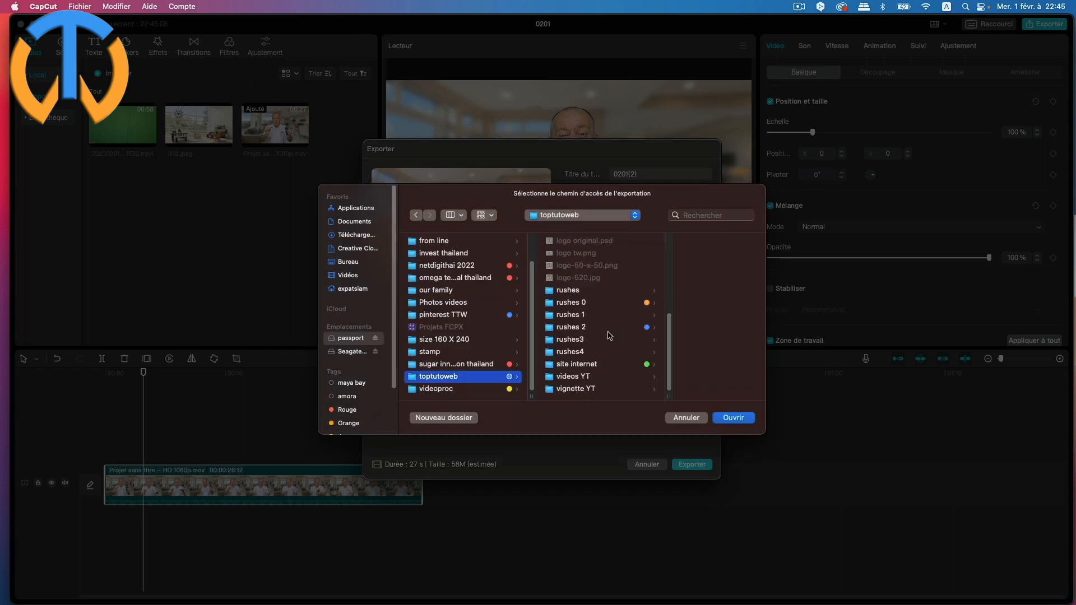
left_click(581, 331)
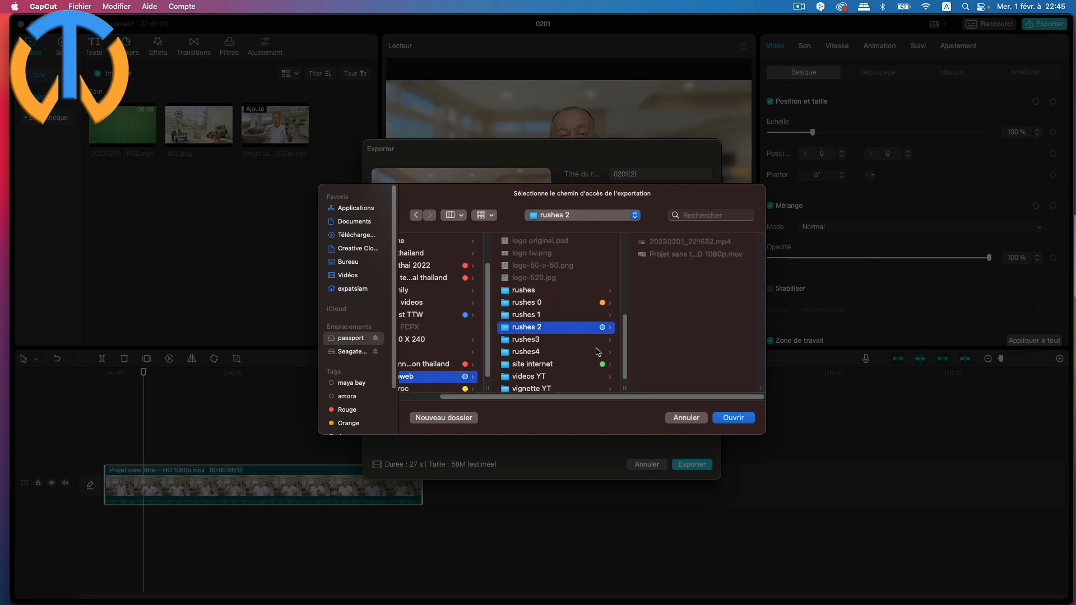
left_click(718, 417)
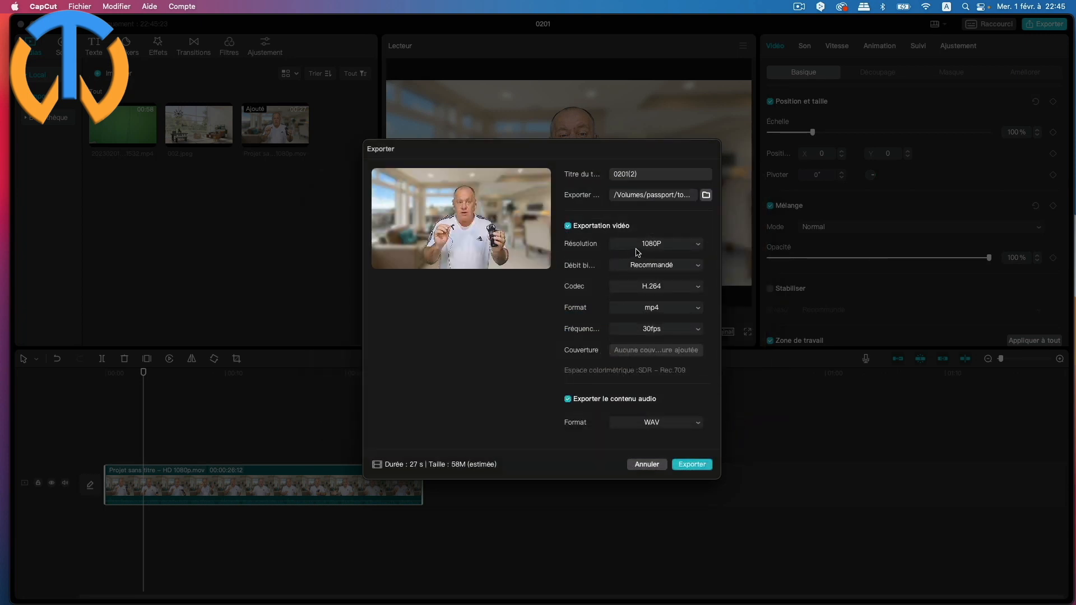
Step: Turn off video export and export only the project's audio as WAV, then dismiss the completion dialog
left_click(568, 227)
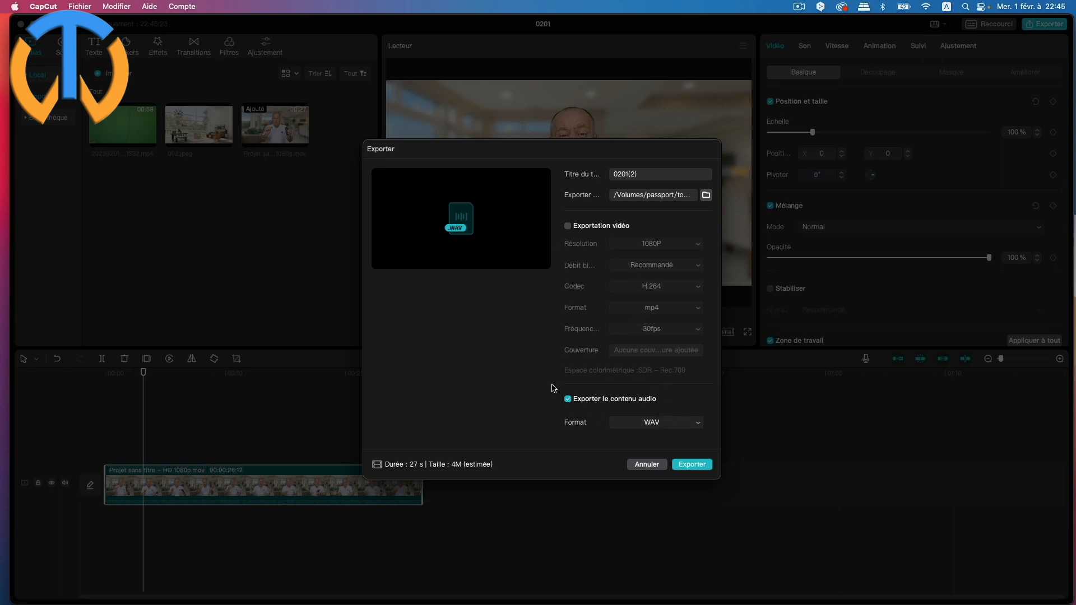
left_click(692, 464)
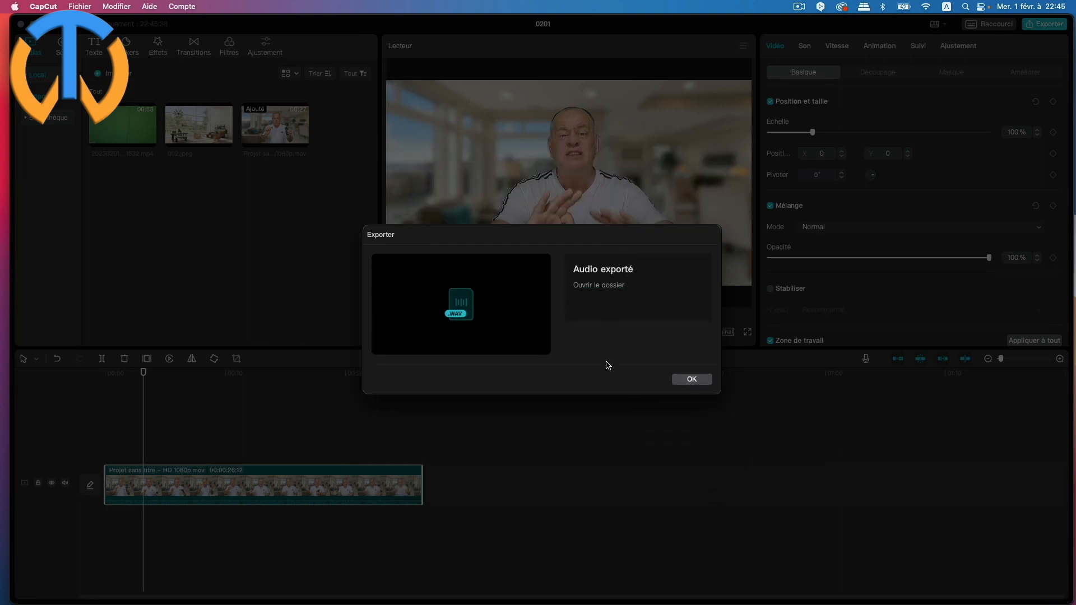
left_click(687, 381)
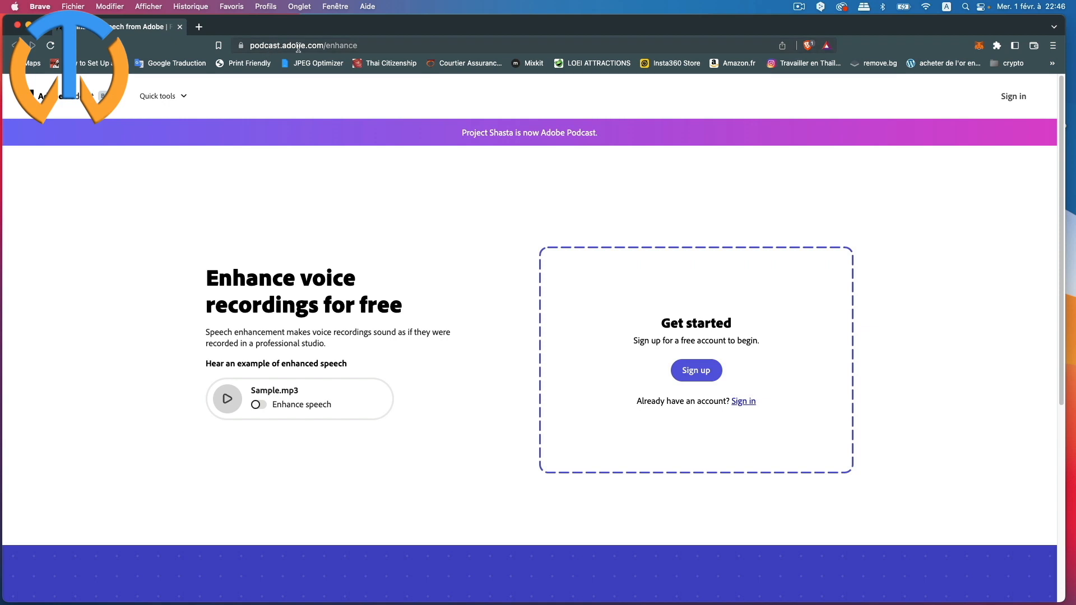
Step: Switch to Adobe Podcast in Brave, choose Enhance speech, and sign up with the e-mail address and account password
left_click(159, 97)
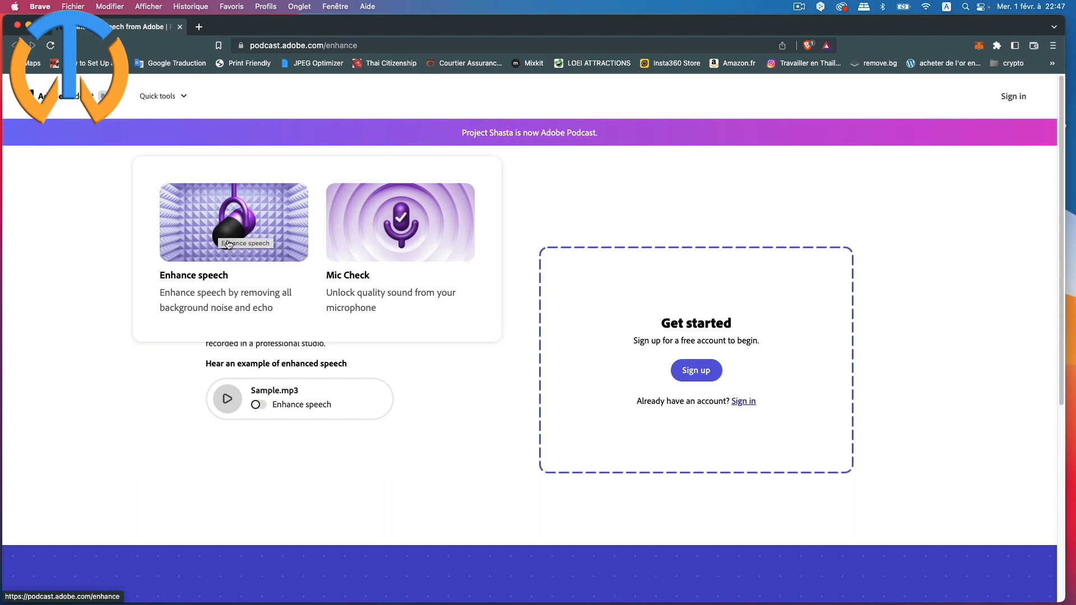
left_click(253, 235)
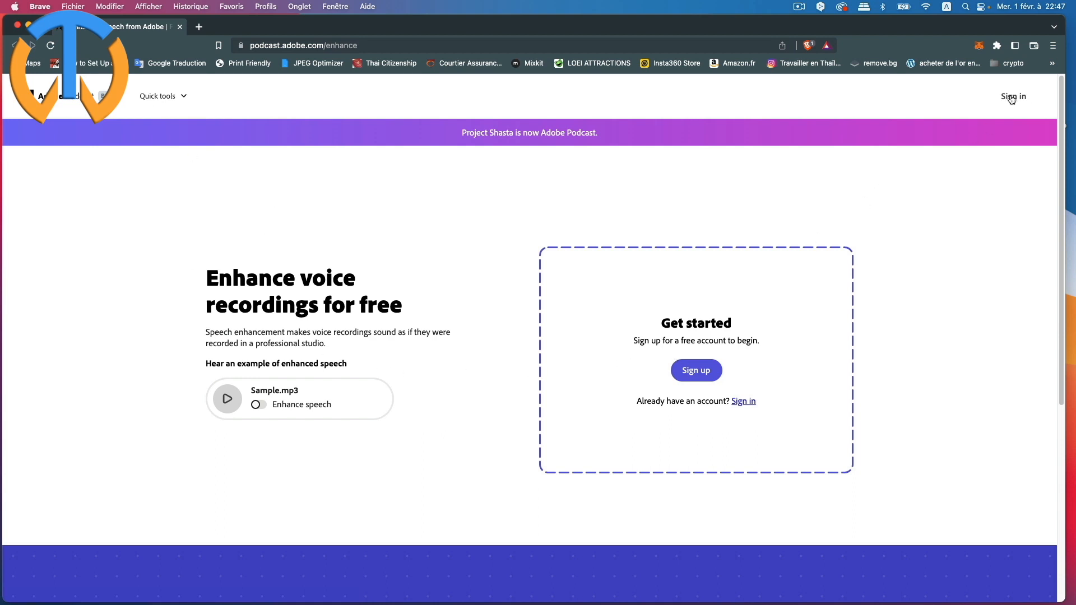
left_click(706, 376)
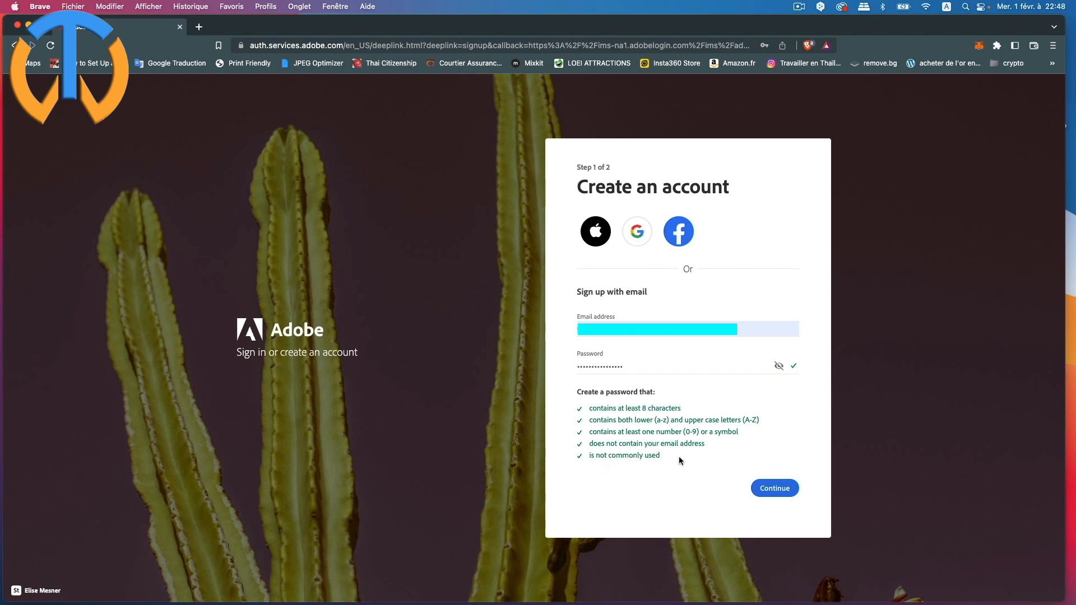
left_click(779, 485)
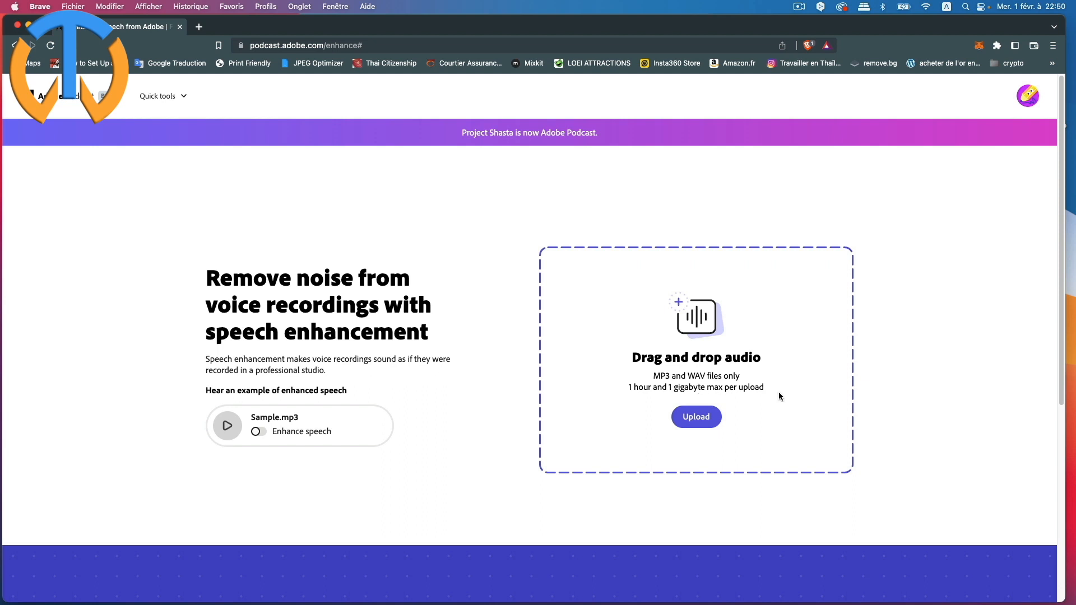
Step: Upload 0201(2).WAV from the folder rushes 2 for speech enhancement
left_click(707, 421)
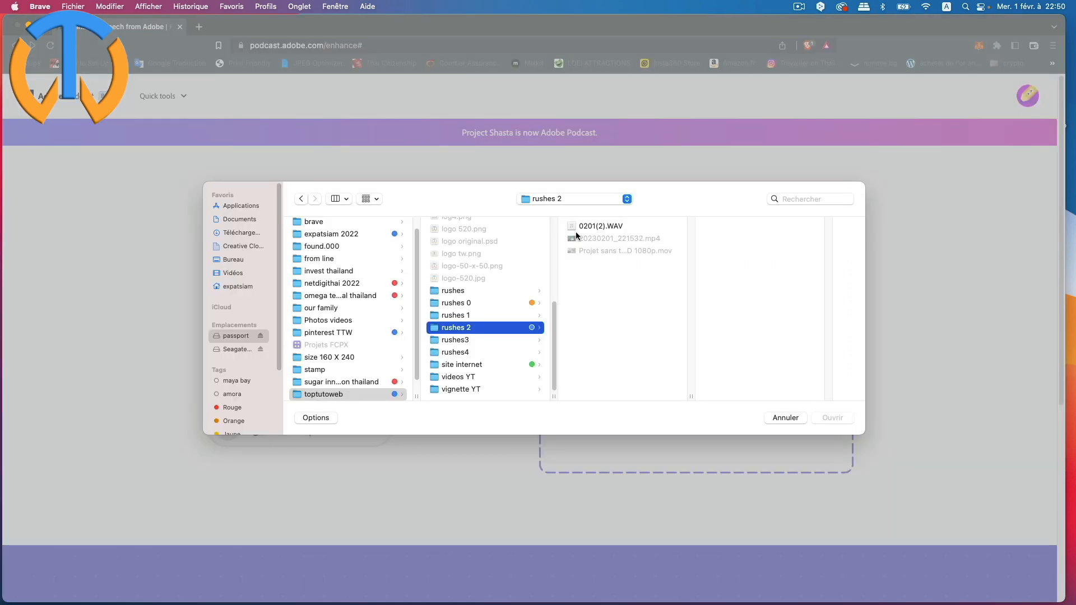
left_click(618, 228)
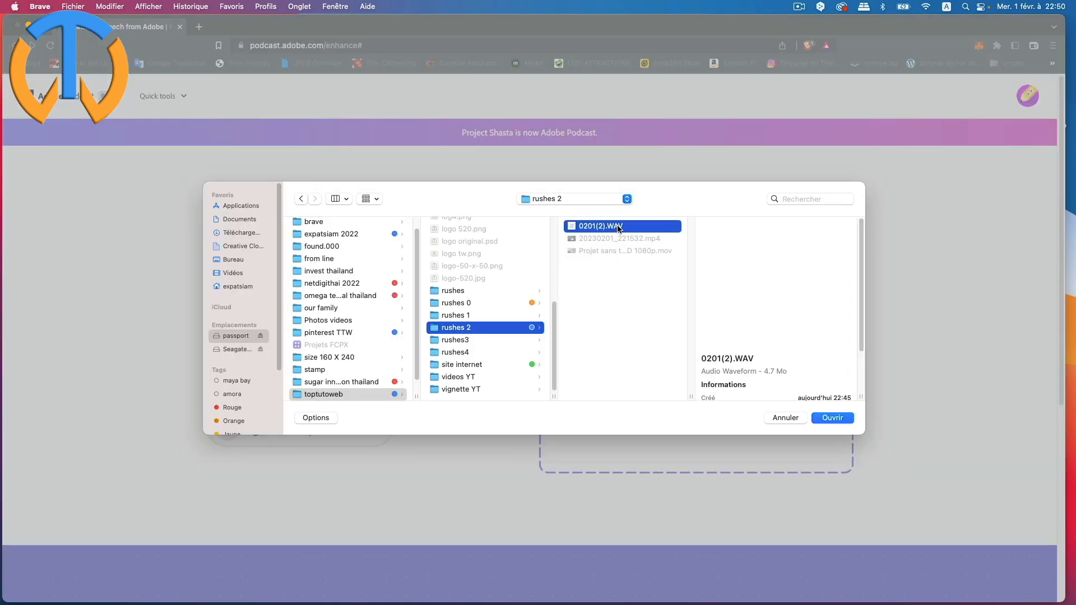
left_click(832, 419)
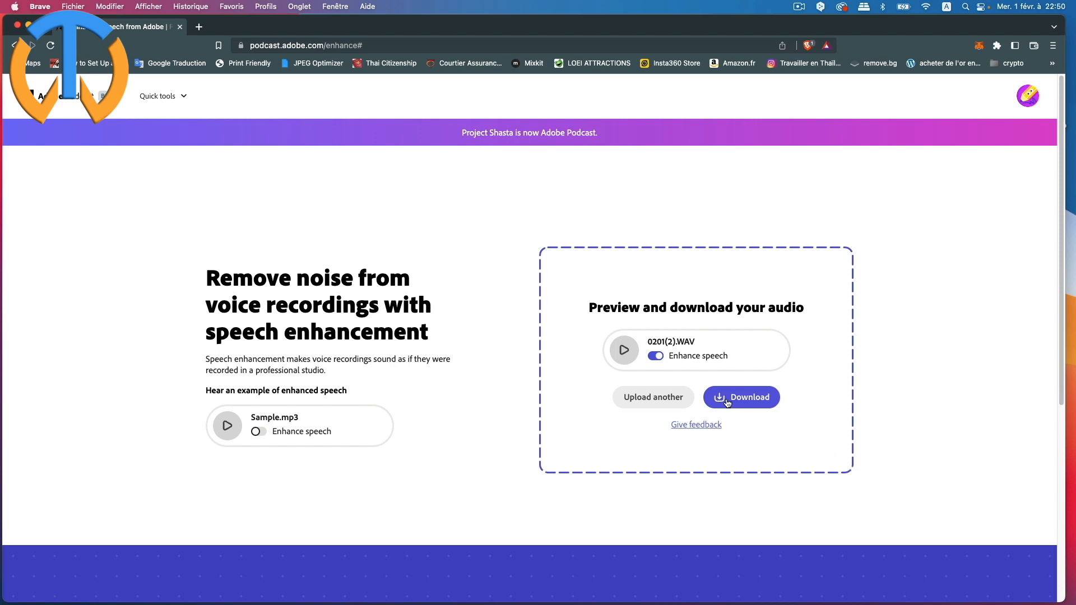
Step: Download the enhanced audio as 0201(2) (enhanced) into passport, toptutoweb, rushes 2
left_click(751, 400)
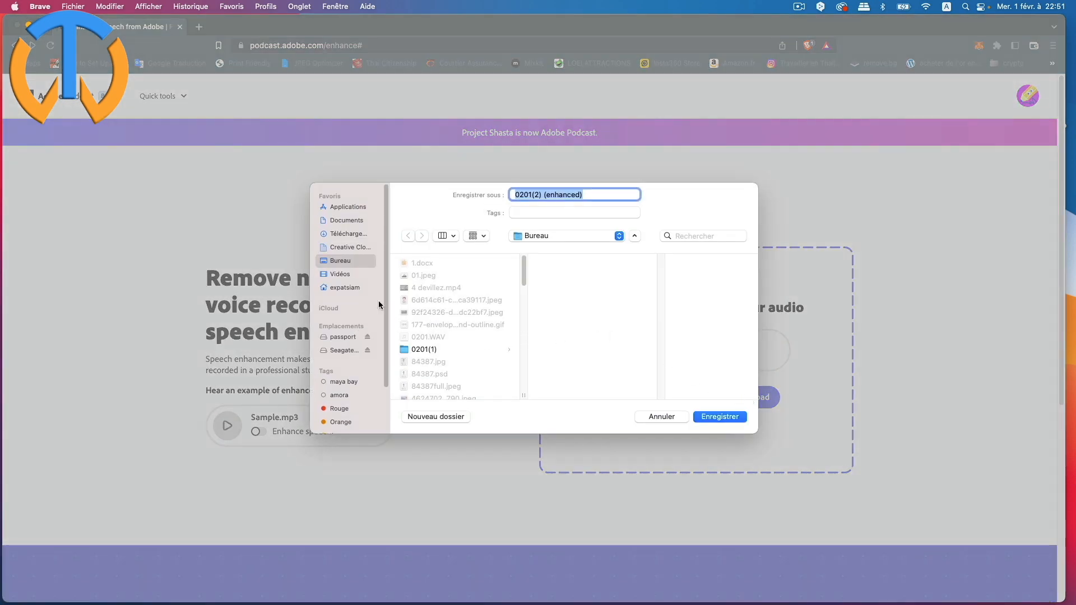
left_click(341, 336)
scroll(428, 345, "down", 5)
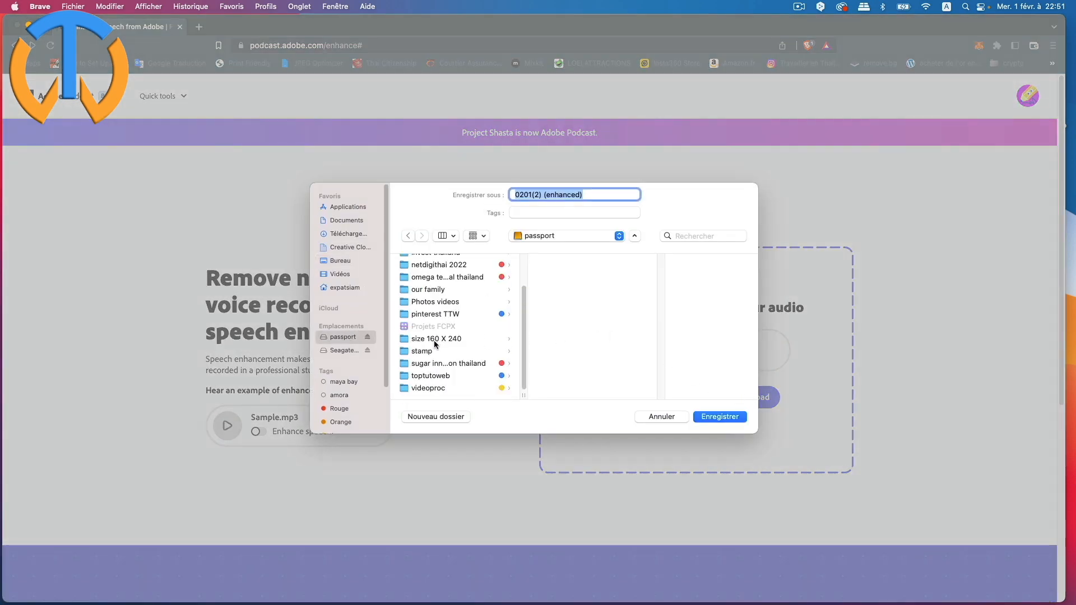
left_click(431, 376)
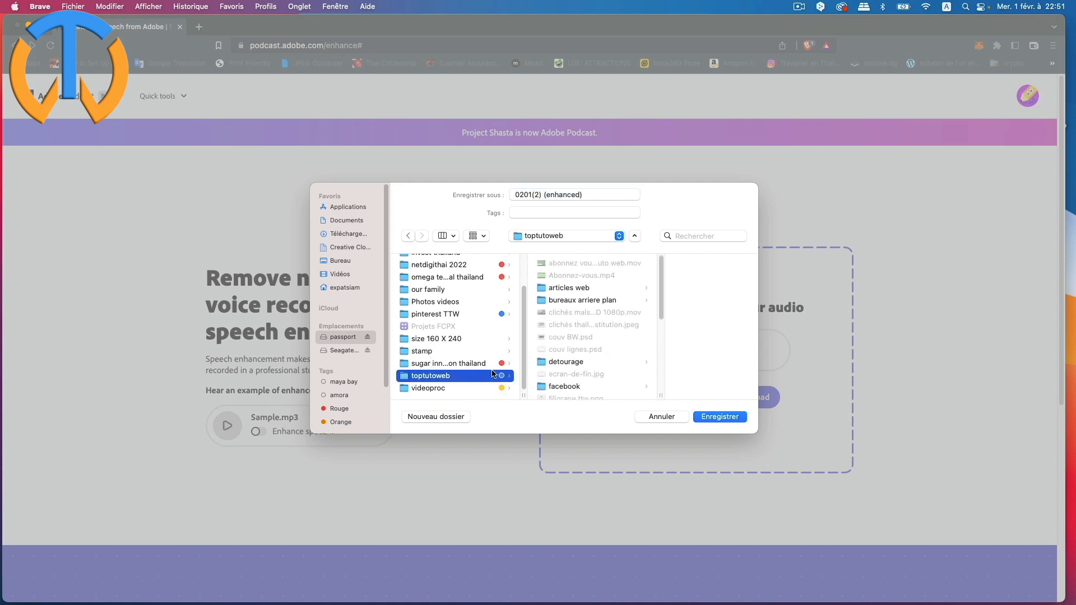
left_click(571, 327)
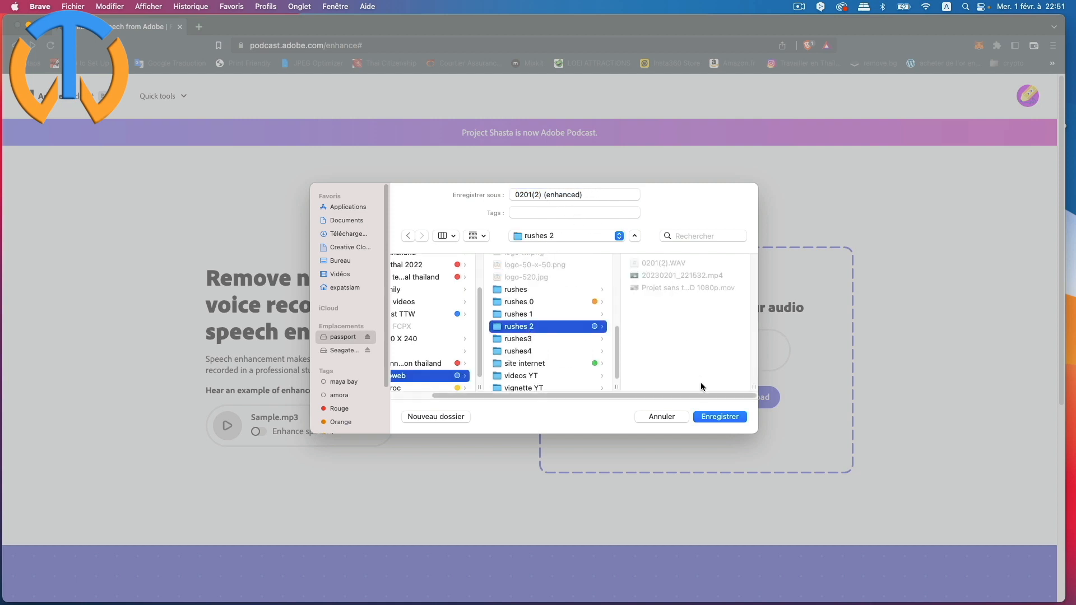
left_click(716, 418)
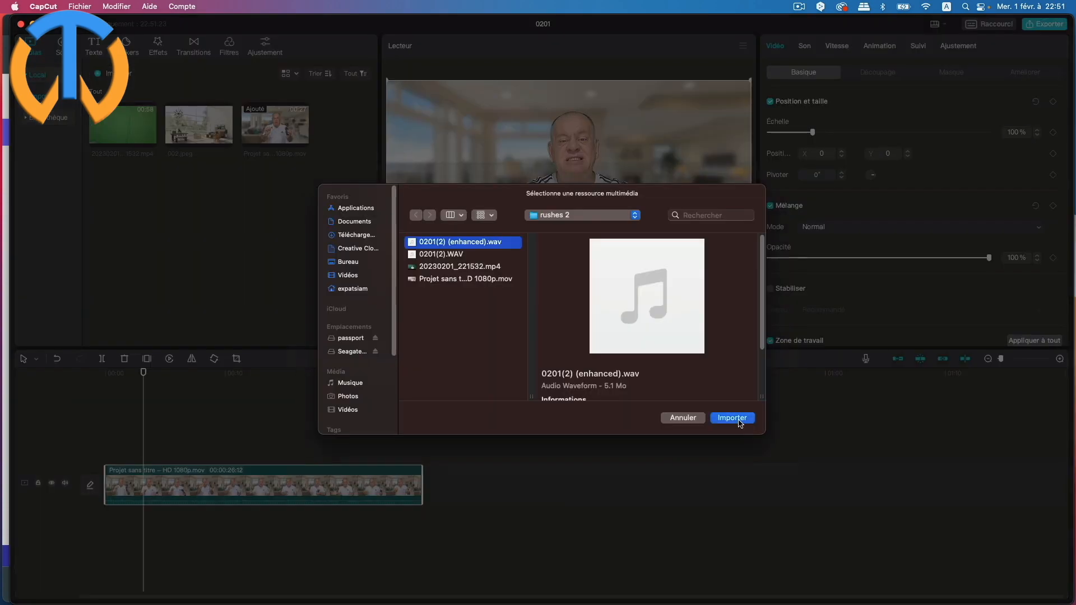
Step: Switch to CapCut, import 0201(2) (enhanced).wav from rushes 2, and add it to the timeline below the video
left_click(743, 416)
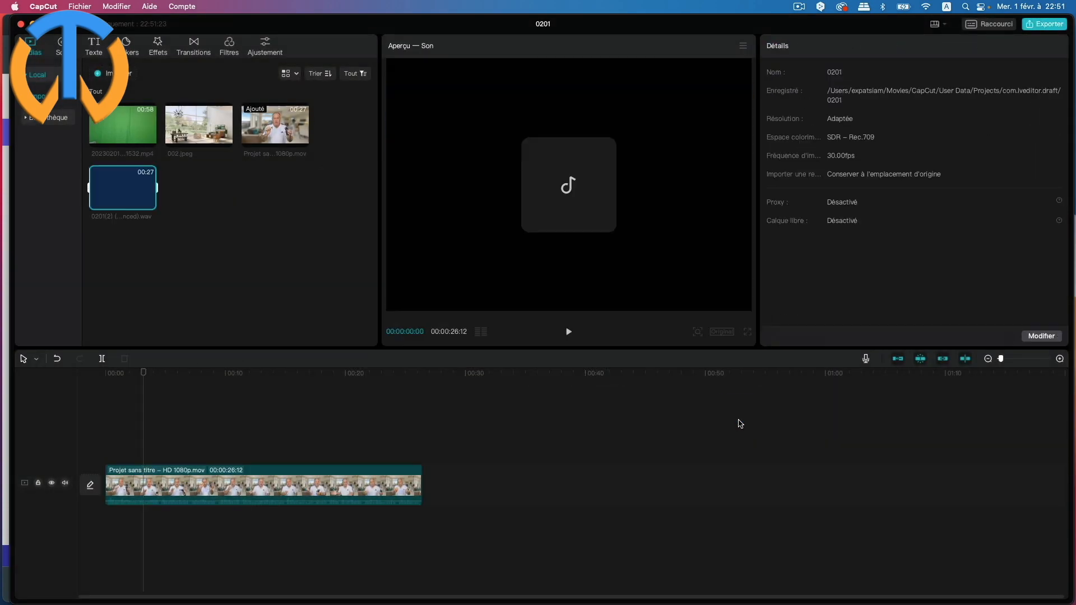
left_click(149, 202)
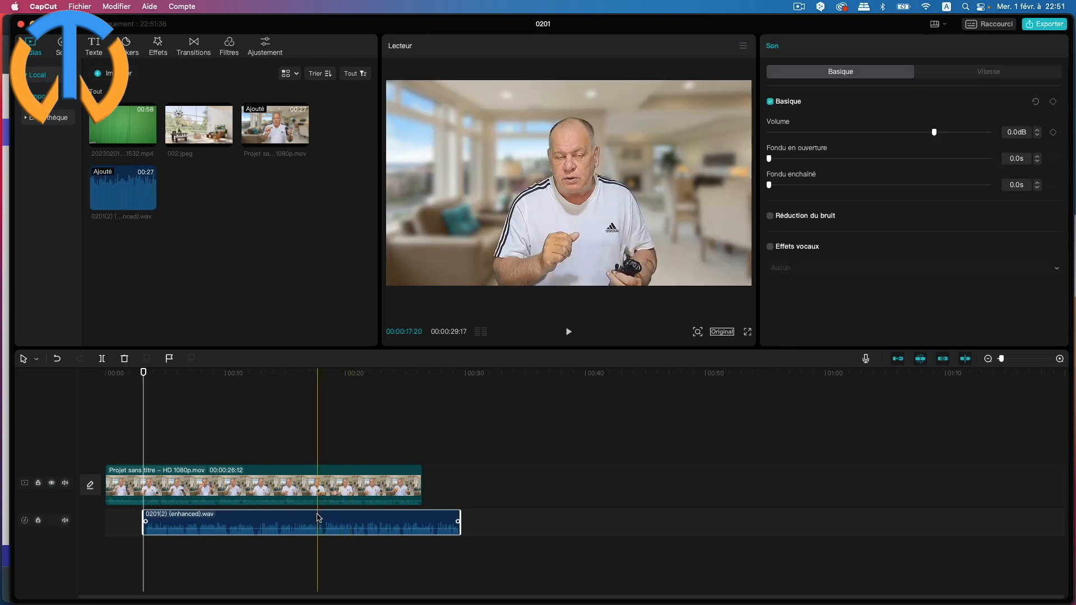
Step: Move the enhanced audio directly after the video clip and play across the junction to compare both sounds
left_click_drag(320, 517, 595, 490)
left_click(589, 374)
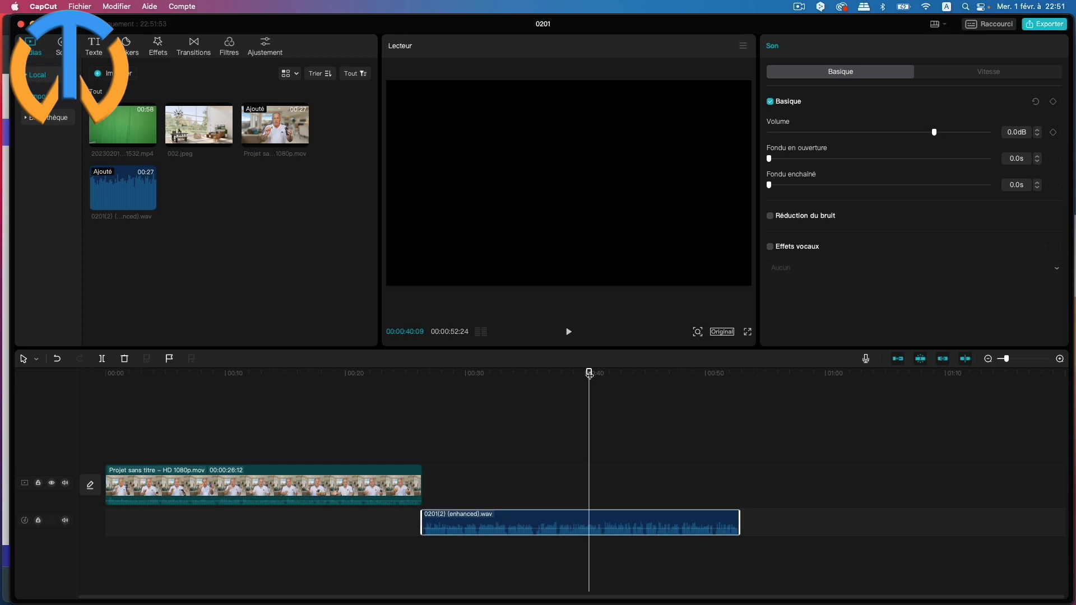
left_click_drag(589, 374, 352, 381)
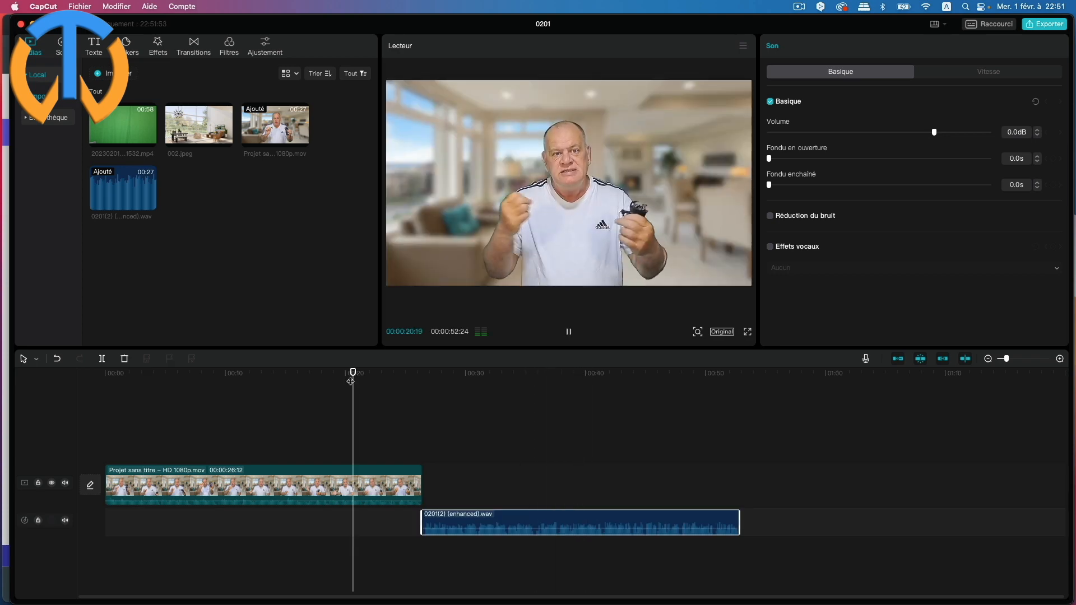
key("space")
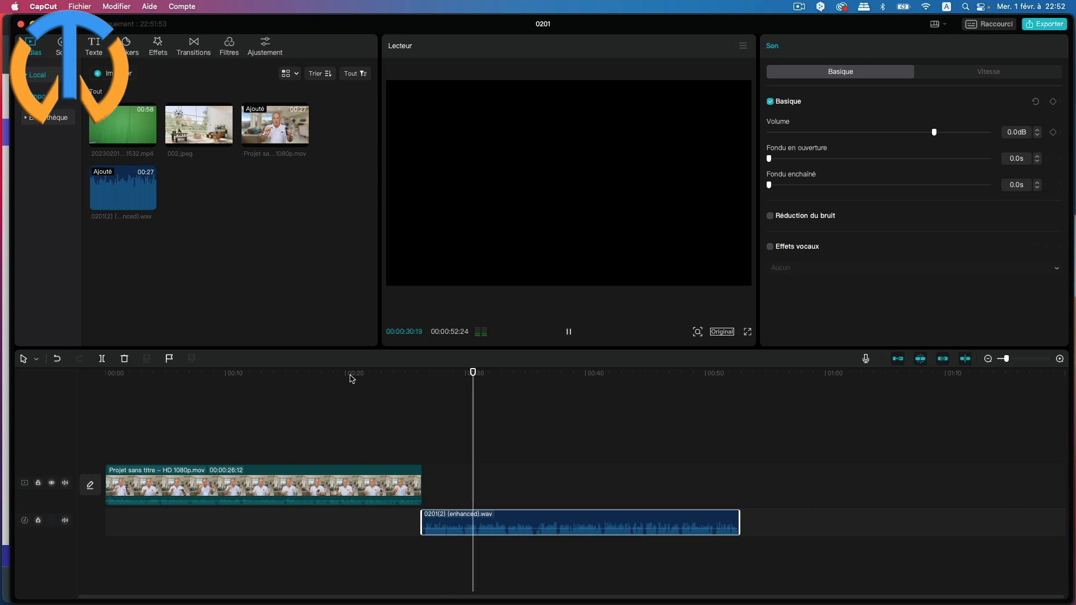
key("space")
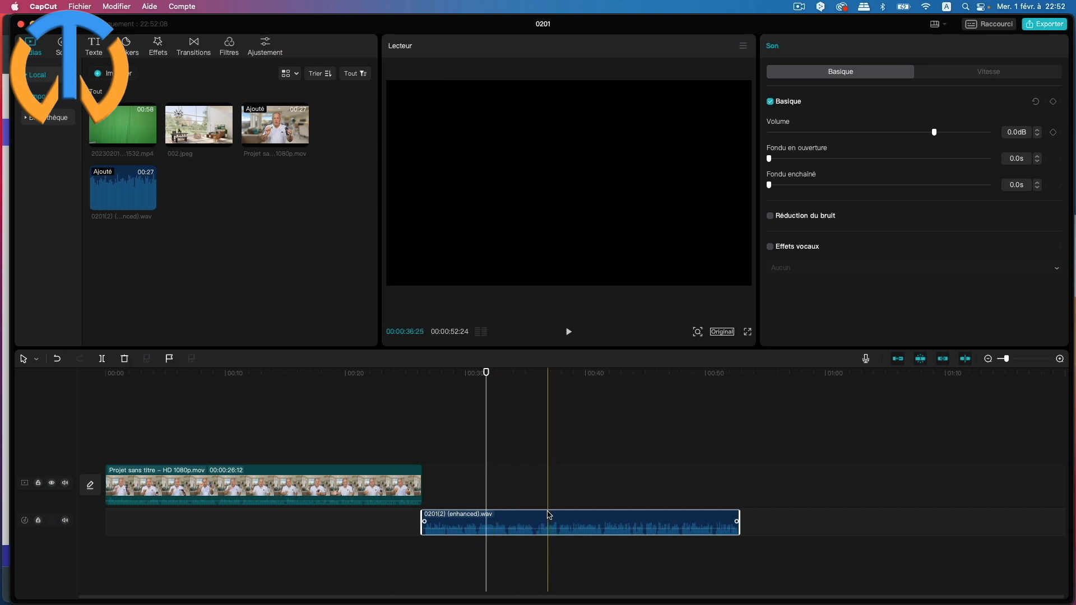
Step: Align the enhanced audio with the start of the video and toggle its track's mute during playback to compare the sound
left_click_drag(549, 516, 147, 523)
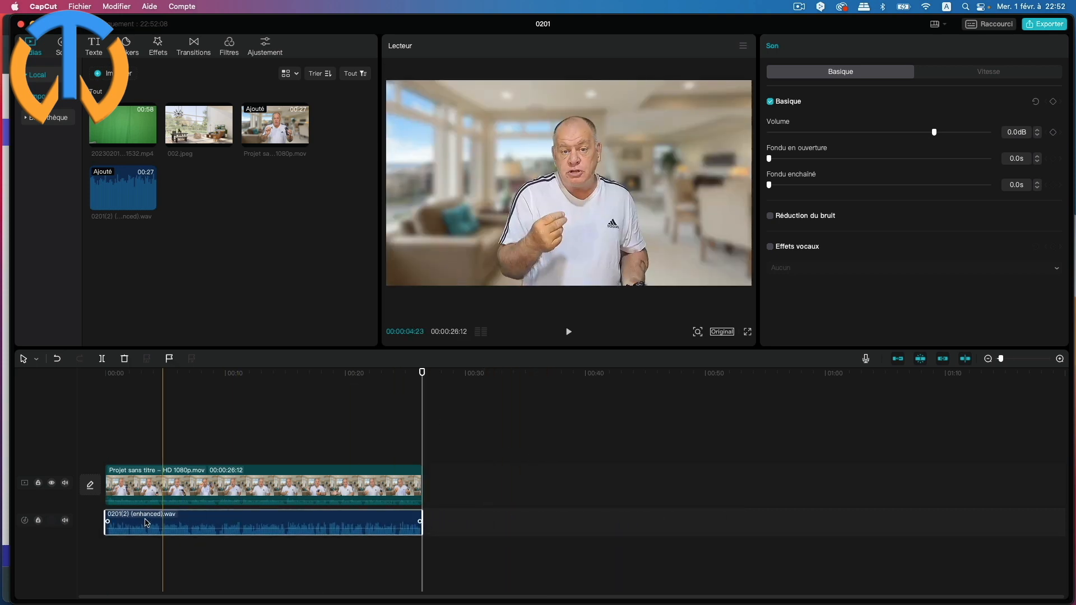
left_click(65, 521)
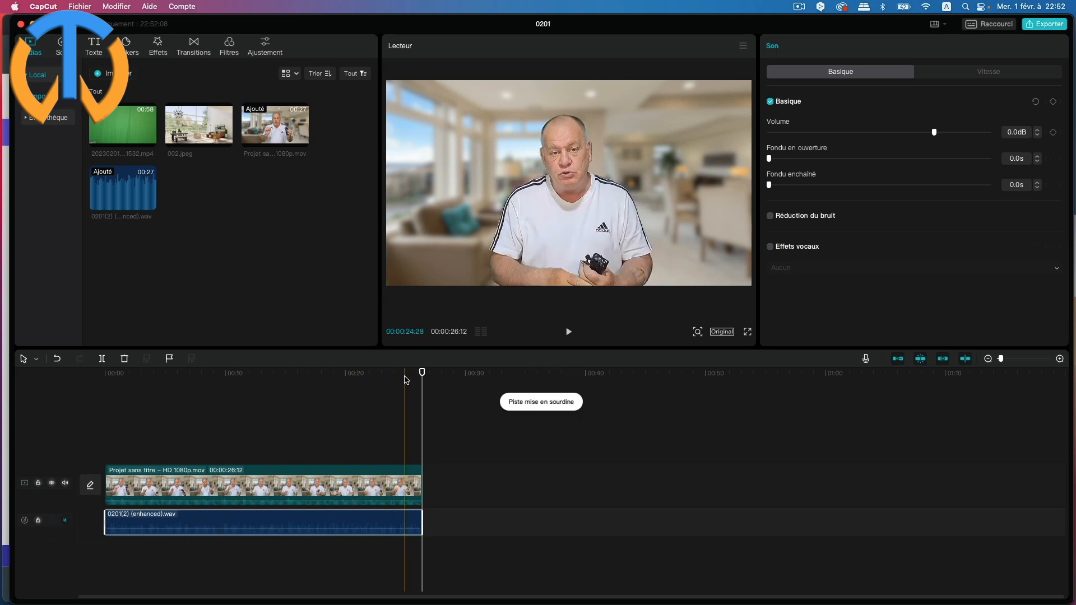
left_click_drag(422, 374, 96, 379)
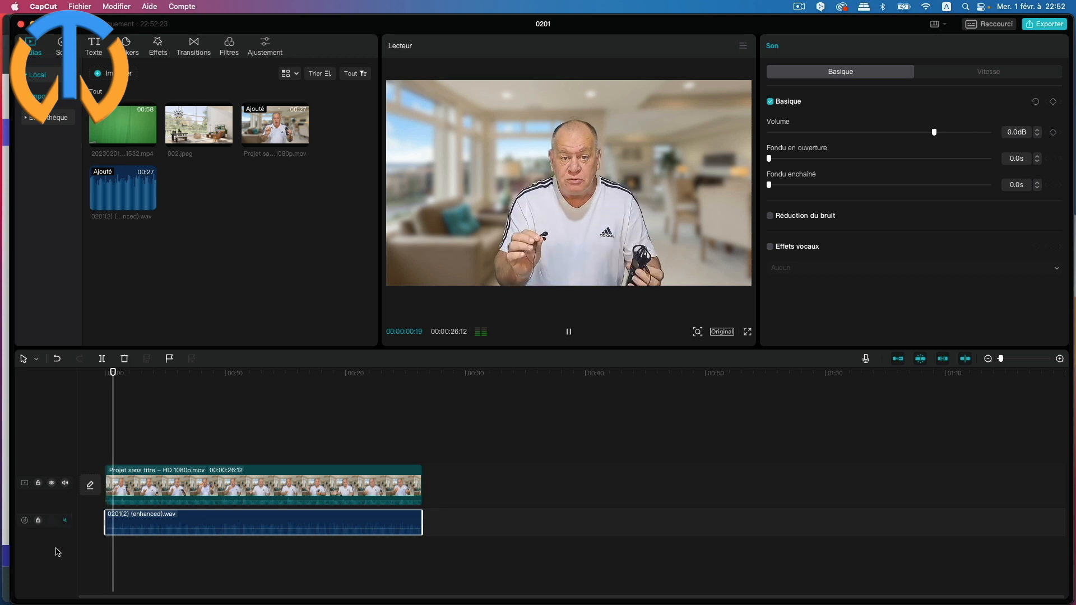
left_click(65, 525)
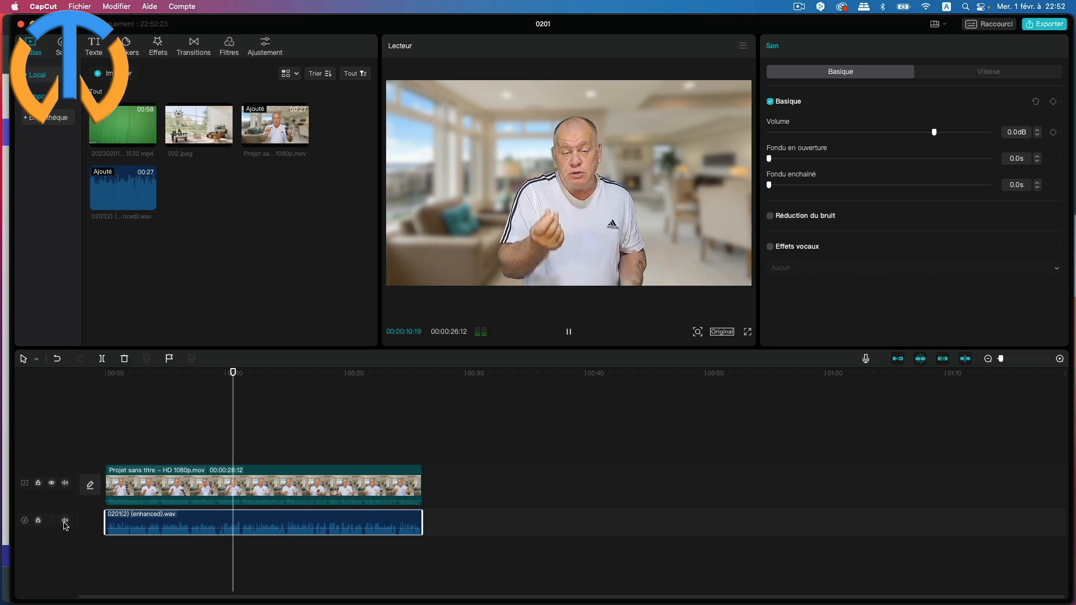
left_click(65, 523)
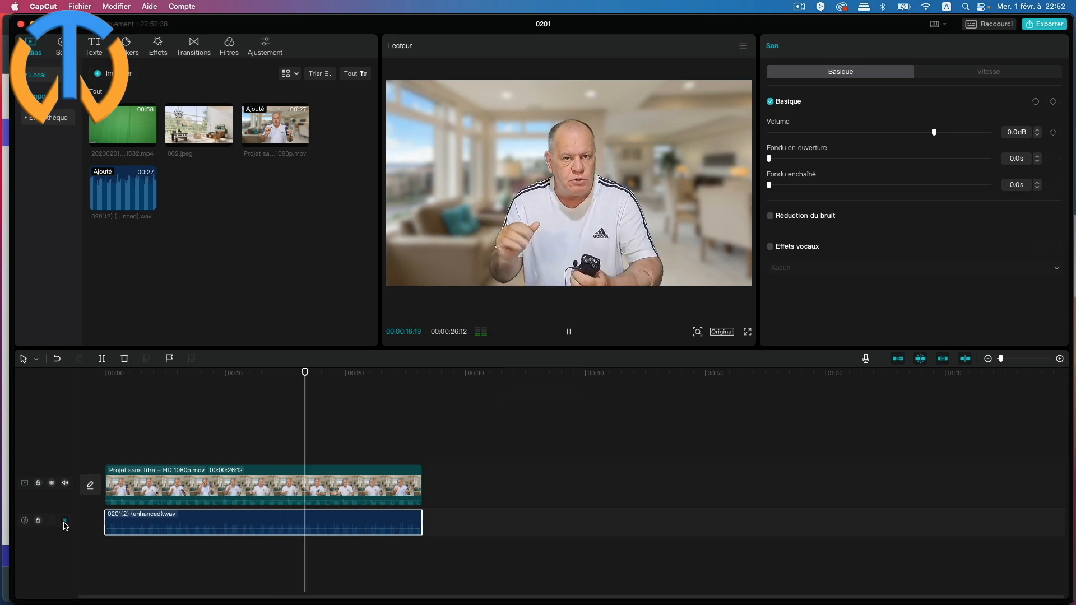
key("space")
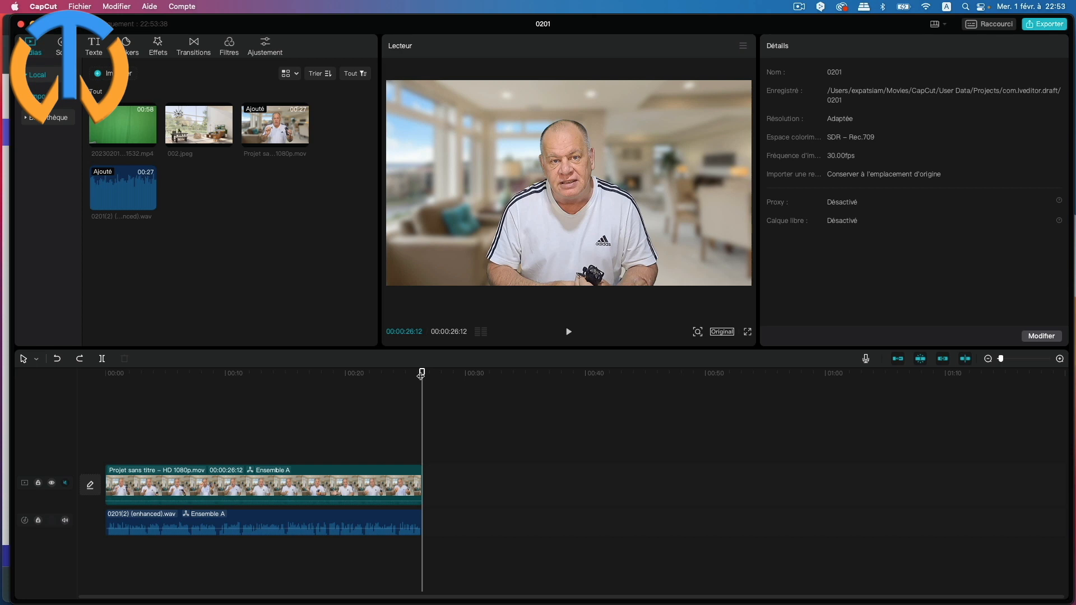
Step: Select the video and enhanced audio clips together and merge them into one combined clip
left_click_drag(344, 398, 362, 557)
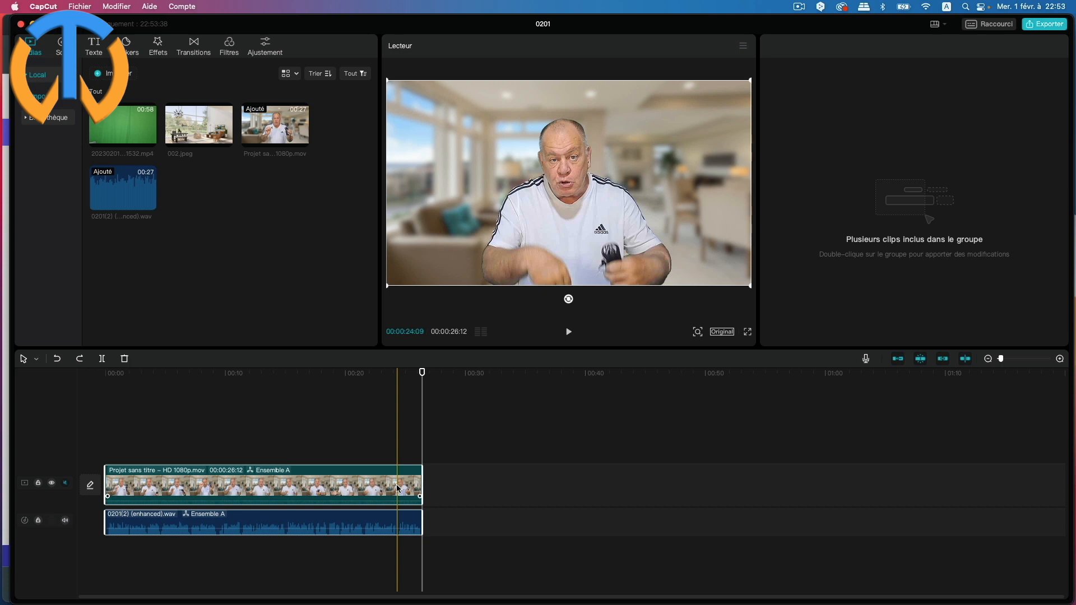
right_click(335, 490)
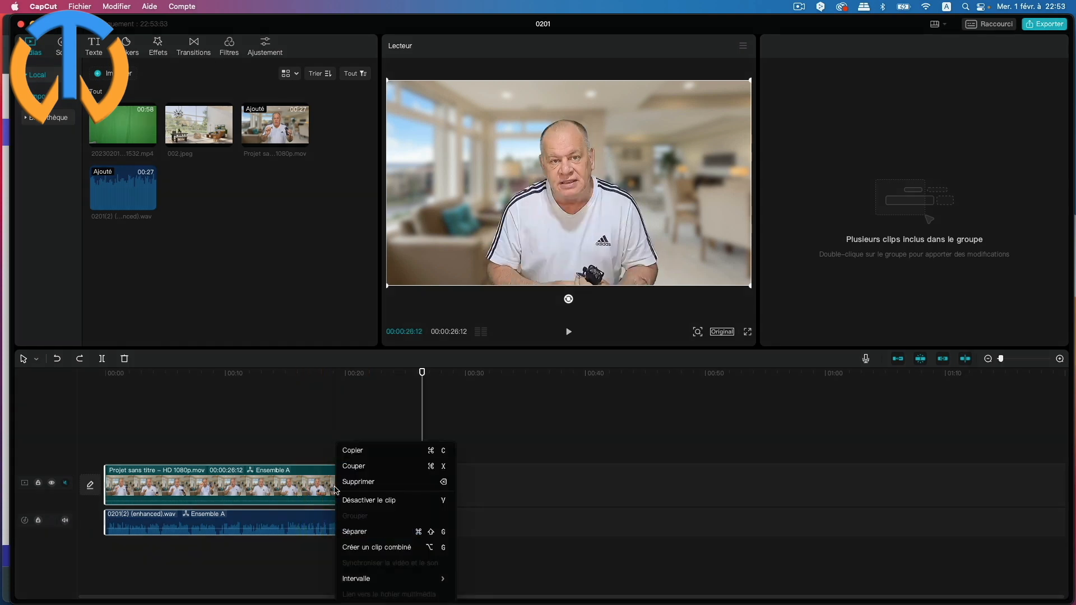
left_click(364, 549)
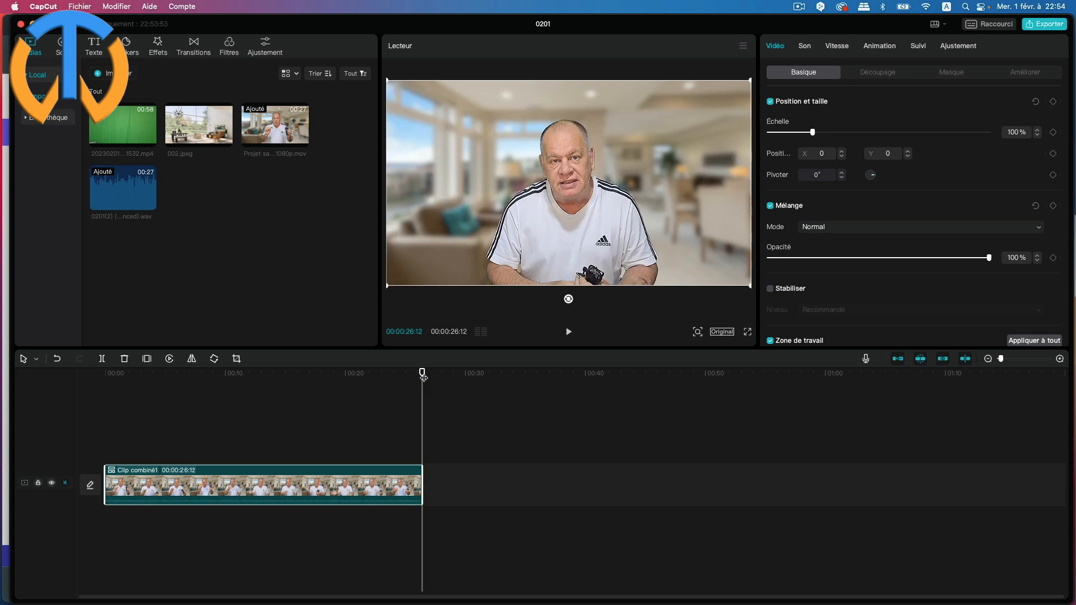
Step: Unmute the combined clip's track and play it back from the start to check the sound
key("space")
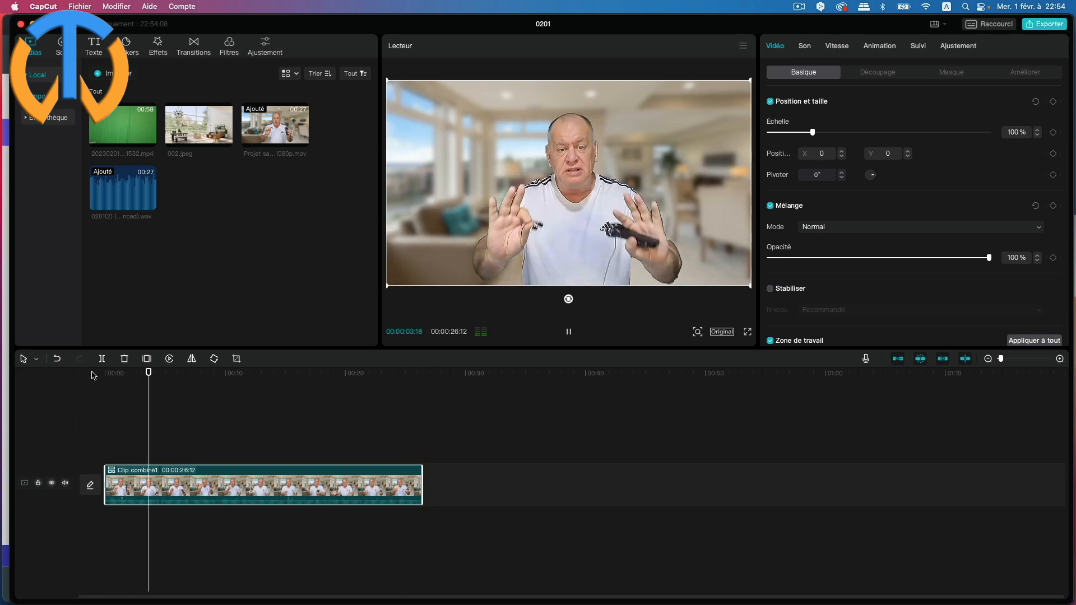
key("space")
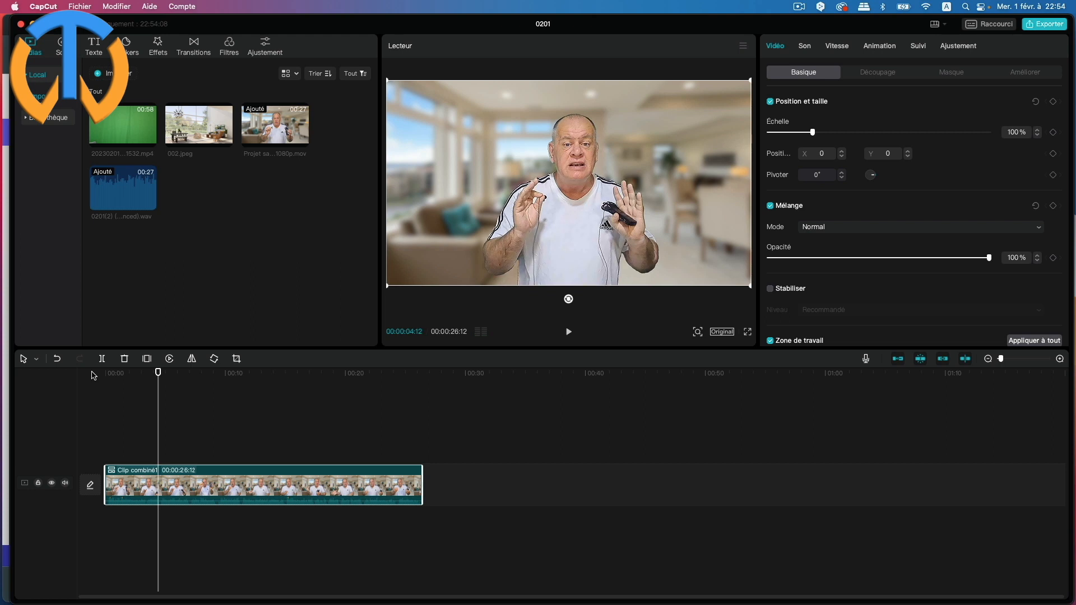